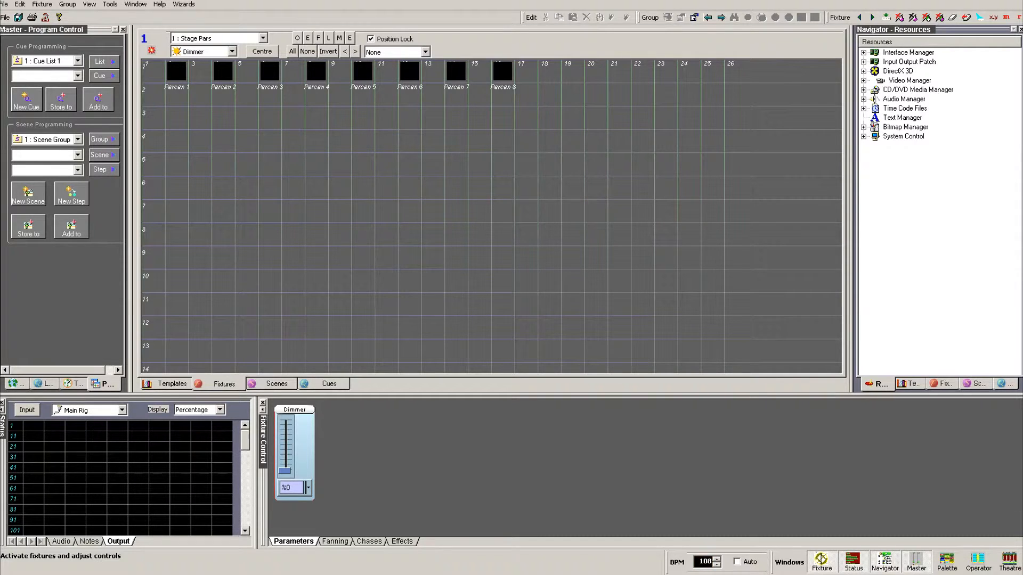
Step: Show the Chases tab for the eight Parcans, with the Dimmer chase on an 8×1 matrix
{"action": "left_click", "coordinate": [369, 542]}
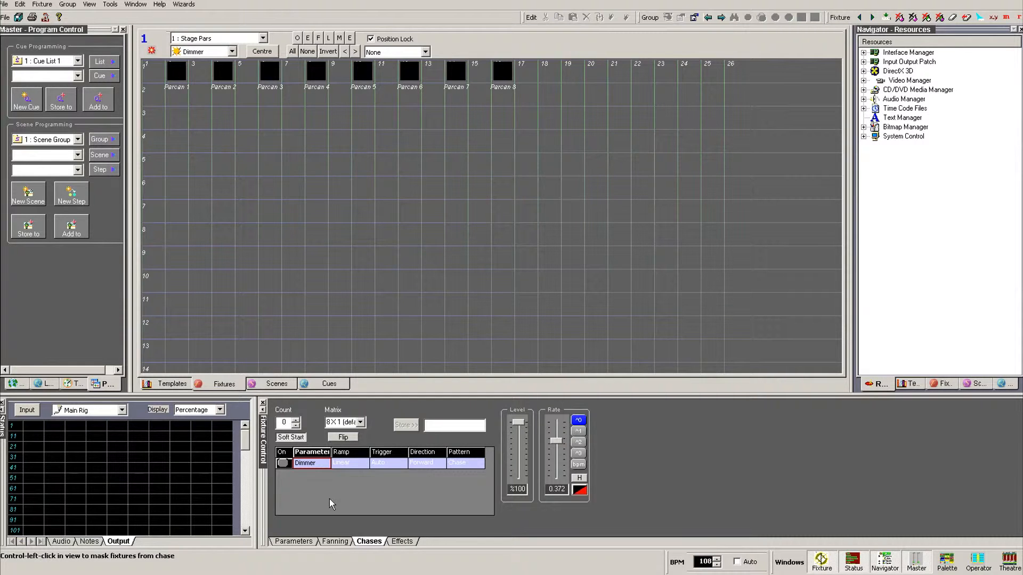
Step: Run the Dimmer chase across the Parcans and begin a New Cue for Cue 7
{"action": "left_click", "coordinate": [283, 463]}
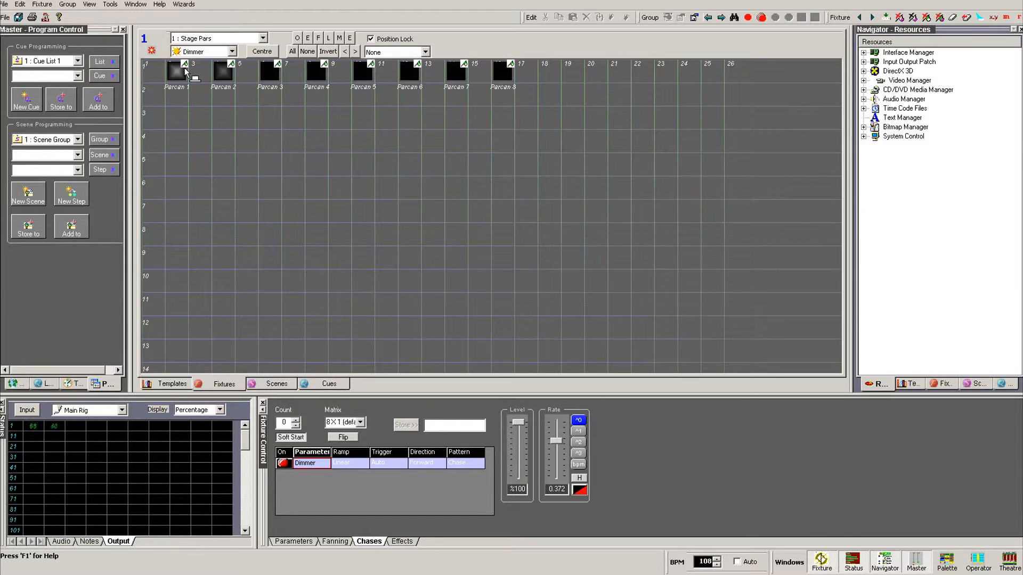
{"action": "left_click", "coordinate": [27, 99]}
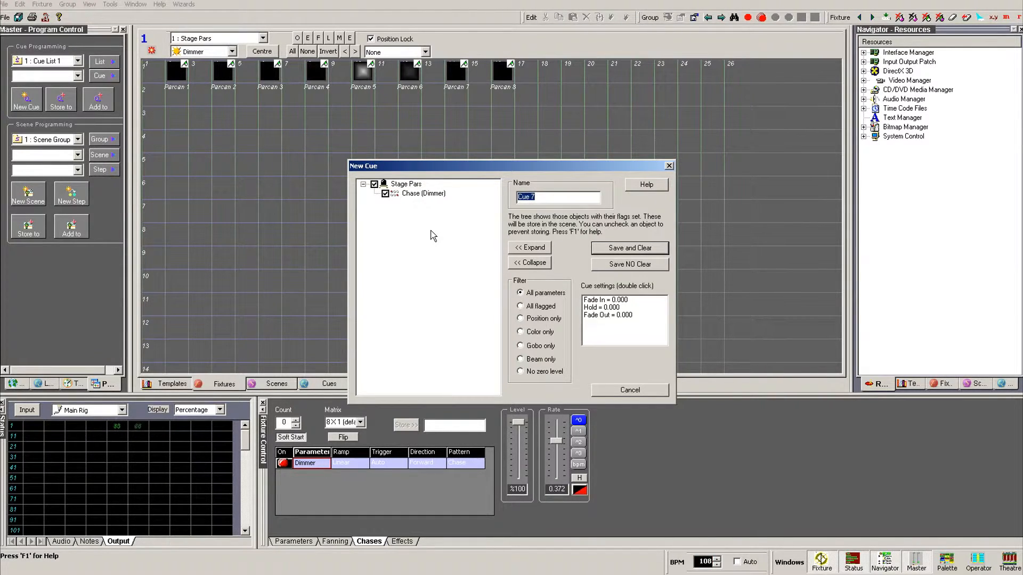
Step: Name the cue 'Single Fade Chase', correcting the typo, and store it with Save and Clear
{"action": "type", "text": "Single Fade Chsa"}
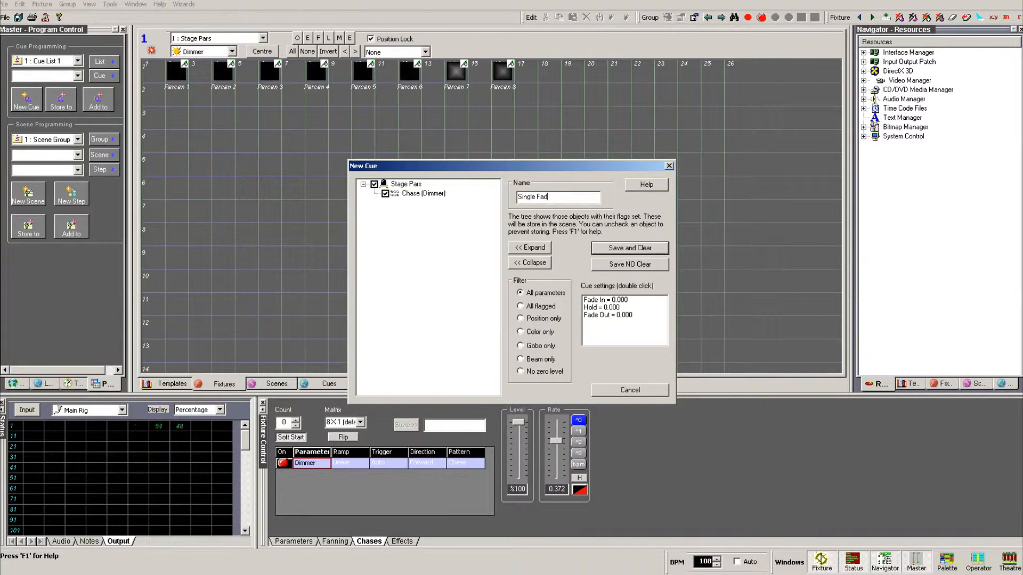
{"action": "key", "text": "BackSpace"}
{"action": "key", "text": "BackSpace"}
{"action": "type", "text": "ase"}
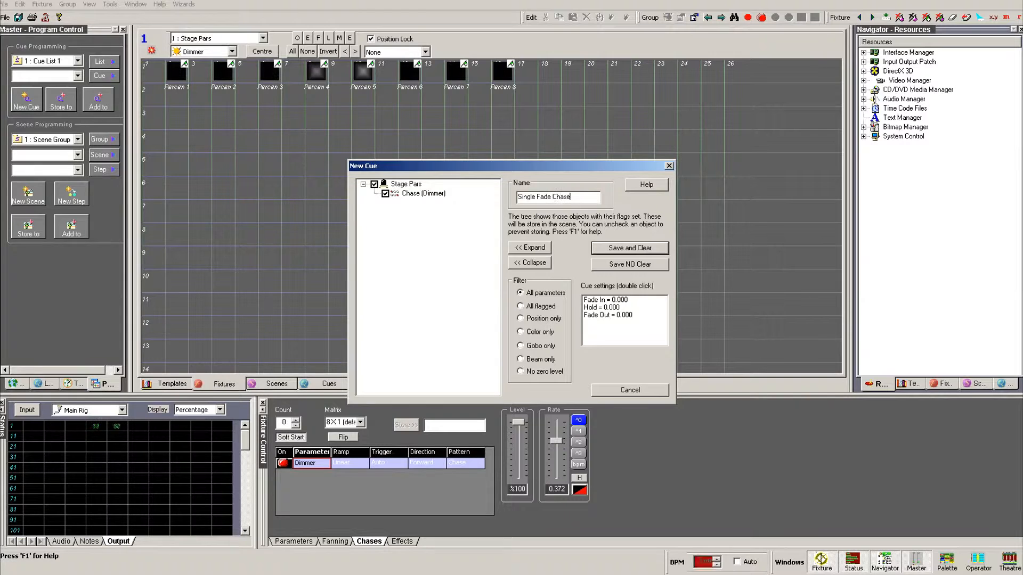
{"action": "left_click", "coordinate": [635, 251]}
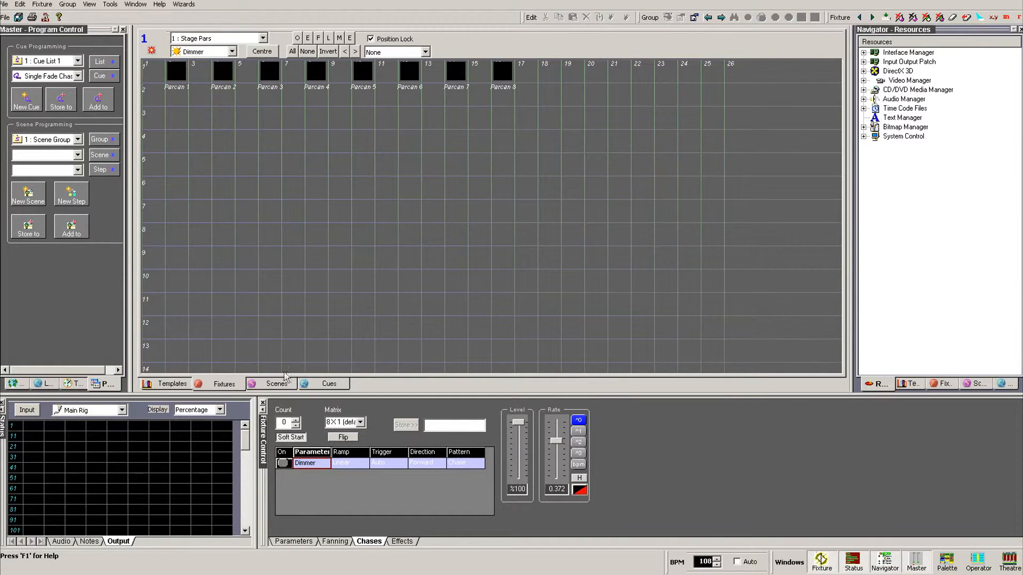
{"action": "left_click", "coordinate": [316, 384]}
{"action": "left_click", "coordinate": [153, 132]}
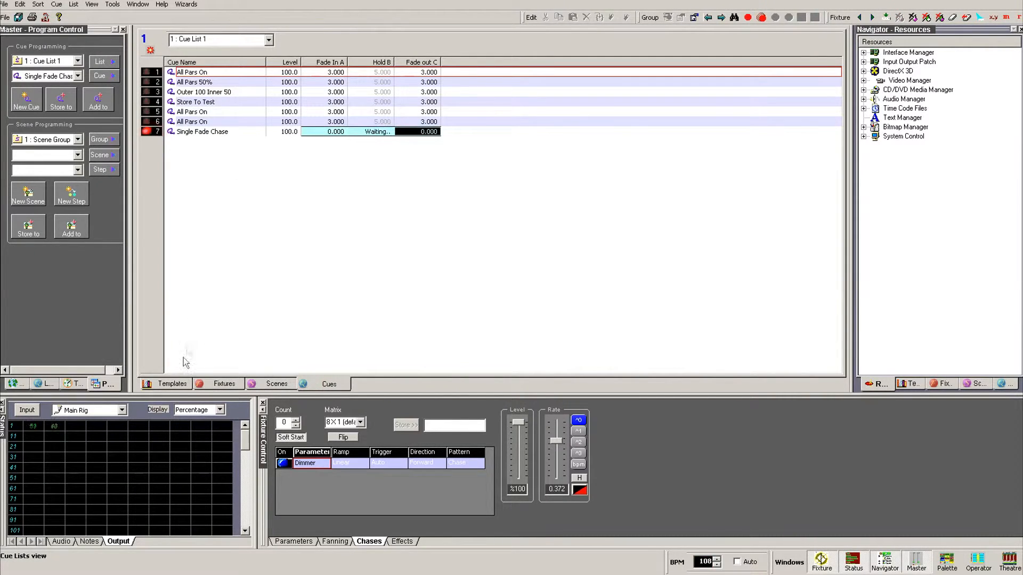
{"action": "left_click", "coordinate": [212, 385]}
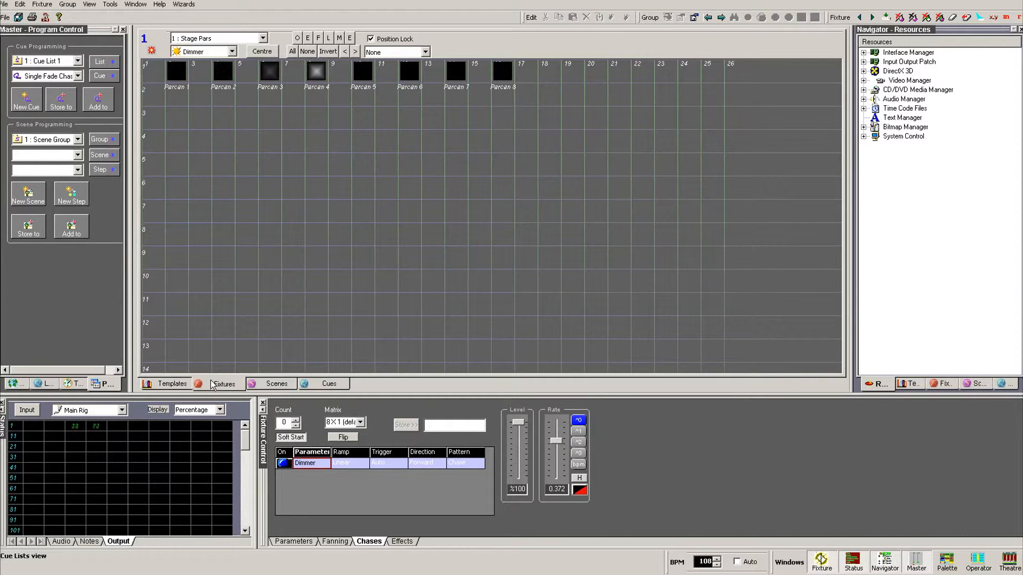
{"action": "left_click", "coordinate": [327, 384]}
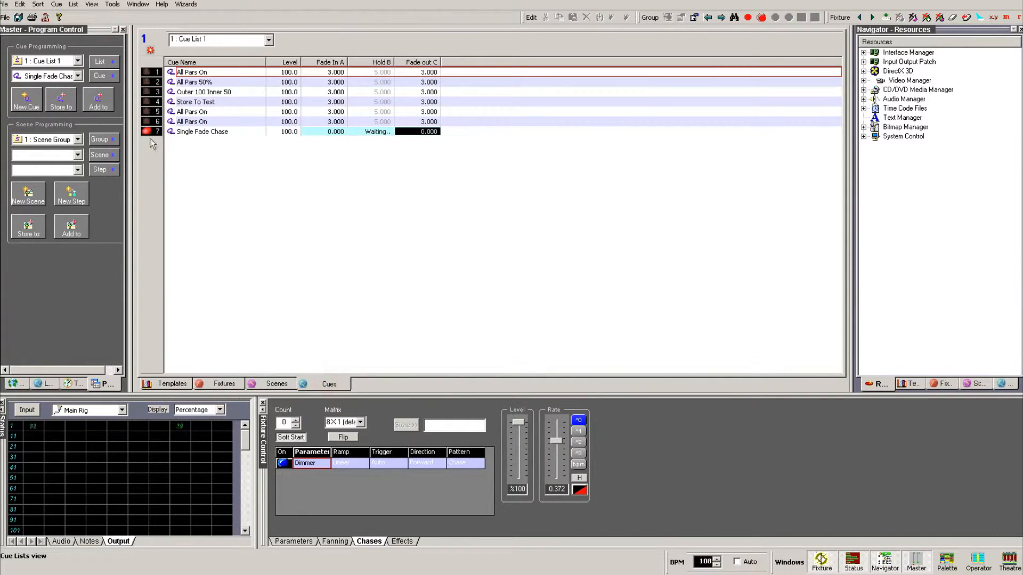
{"action": "left_click", "coordinate": [148, 136]}
{"action": "left_click", "coordinate": [218, 384]}
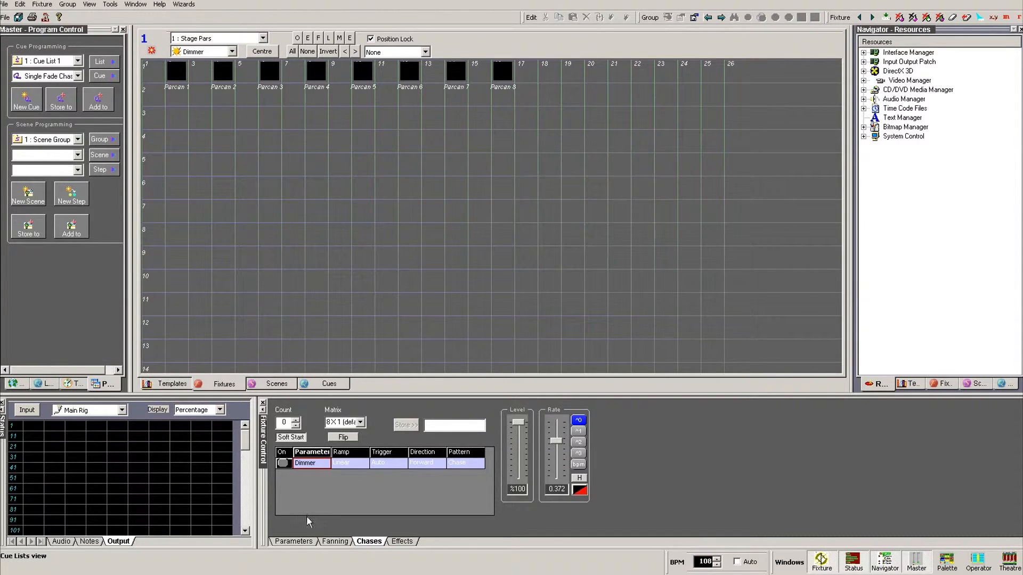
{"action": "left_click", "coordinate": [282, 464]}
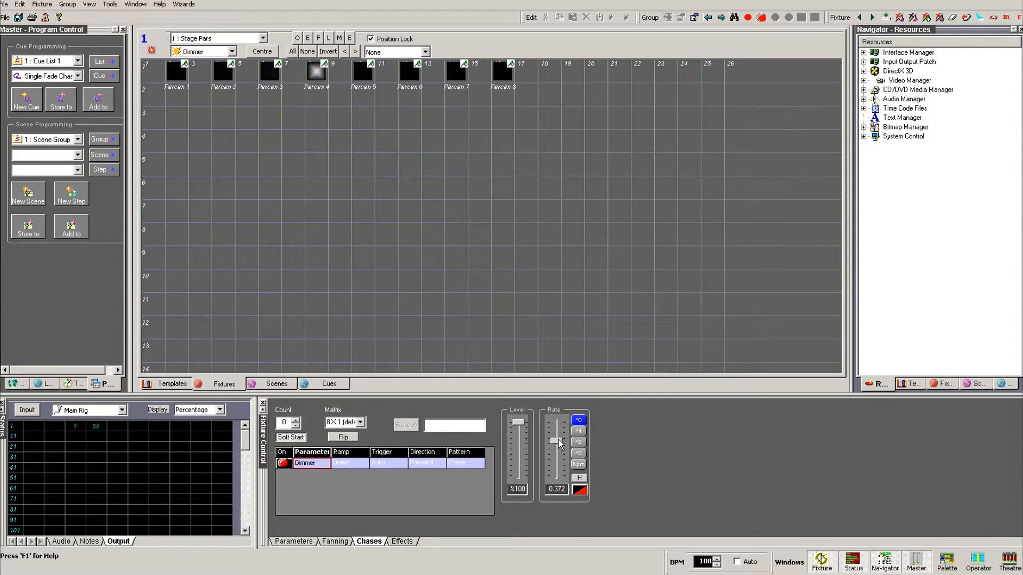
Step: Adjust the chase step rate, trying the ^1/^0 ranges, then set the Hold fader to 100%
{"action": "mouse_move", "coordinate": [556, 441]}
{"action": "left_mouse_down"}
{"action": "mouse_move", "coordinate": [568, 481]}
{"action": "mouse_move", "coordinate": [562, 410]}
{"action": "mouse_move", "coordinate": [569, 450]}
{"action": "mouse_move", "coordinate": [566, 435]}
{"action": "left_mouse_up"}
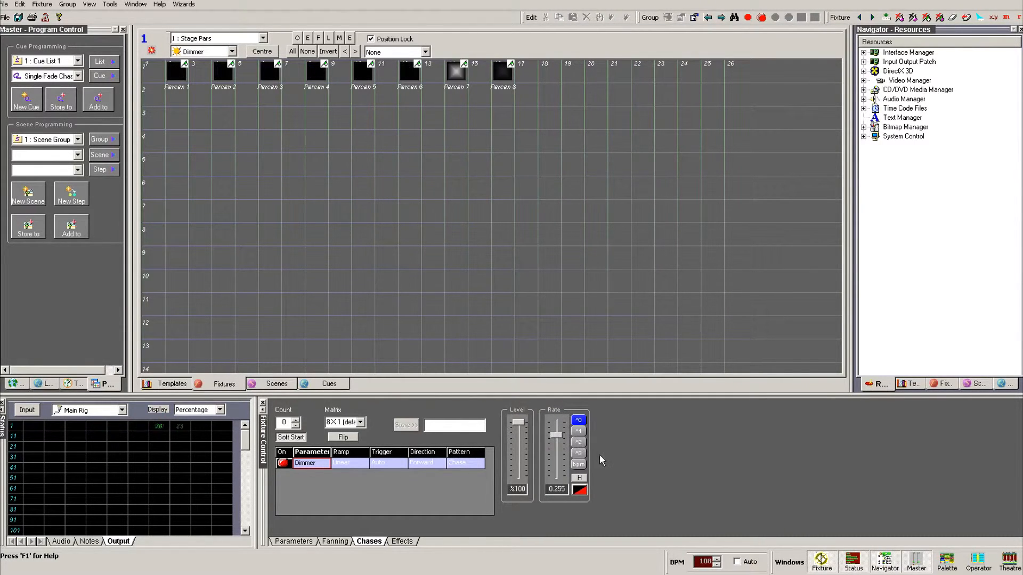
{"action": "left_click", "coordinate": [577, 431]}
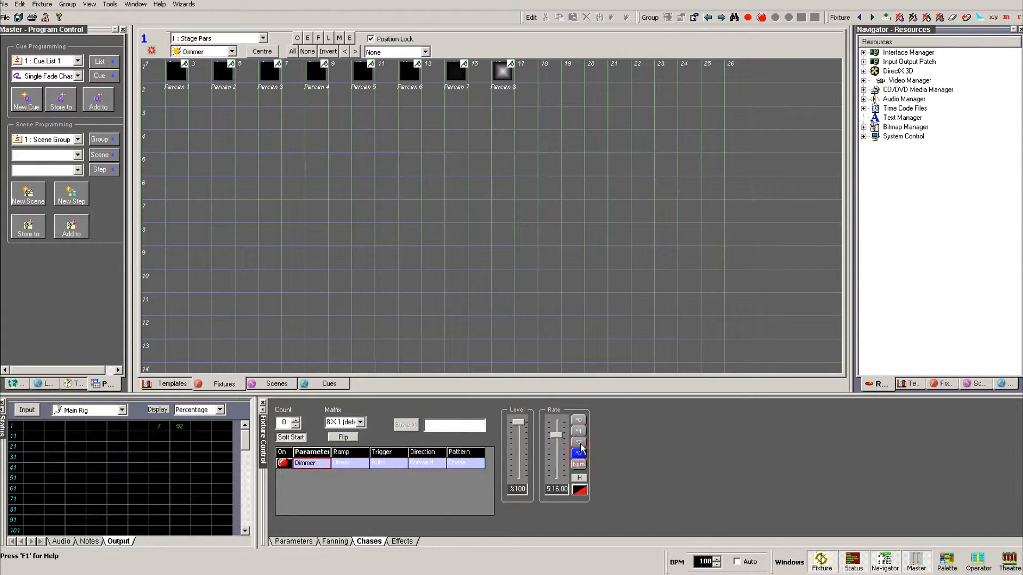
{"action": "left_click", "coordinate": [578, 422]}
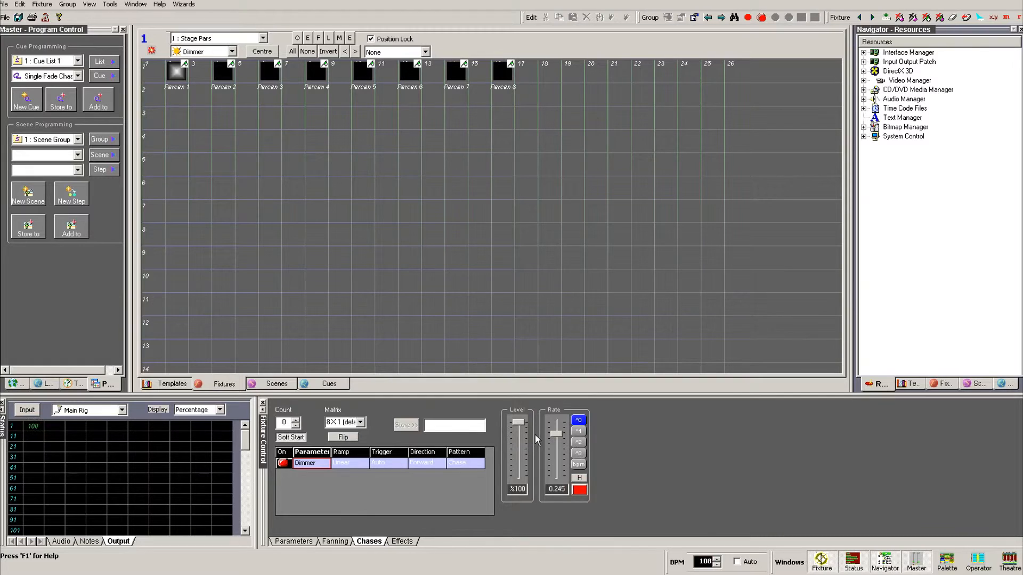
{"action": "left_click_drag", "start_coordinate": [556, 433], "coordinate": [560, 429]}
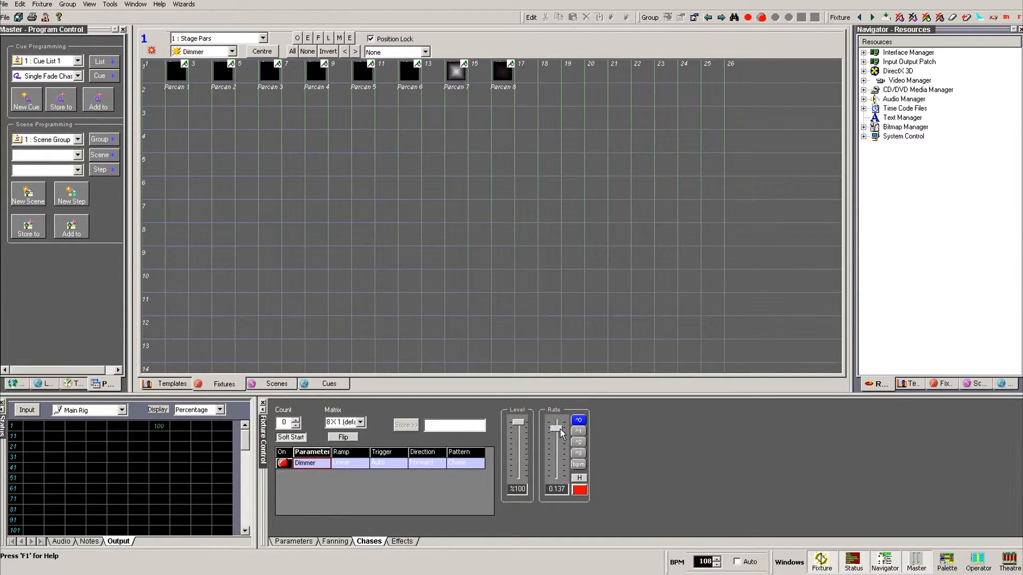
{"action": "left_click", "coordinate": [579, 478]}
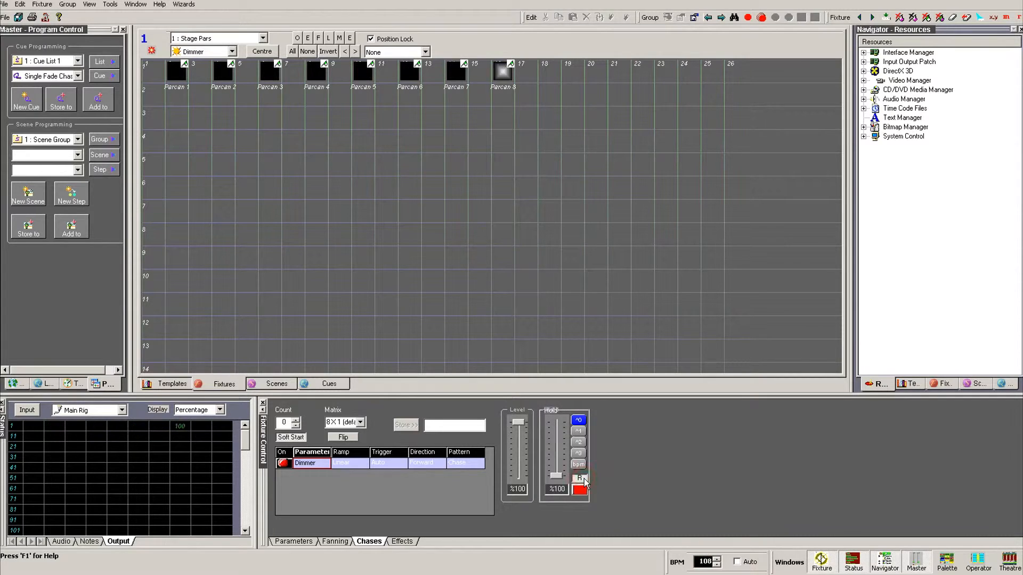
{"action": "mouse_move", "coordinate": [557, 477]}
{"action": "left_mouse_down"}
{"action": "mouse_move", "coordinate": [561, 425]}
{"action": "mouse_move", "coordinate": [564, 480]}
{"action": "left_mouse_up"}
Step: Switch the hold to bpm mode and bring the tempo from 113 to 131 BPM
{"action": "left_click", "coordinate": [578, 490]}
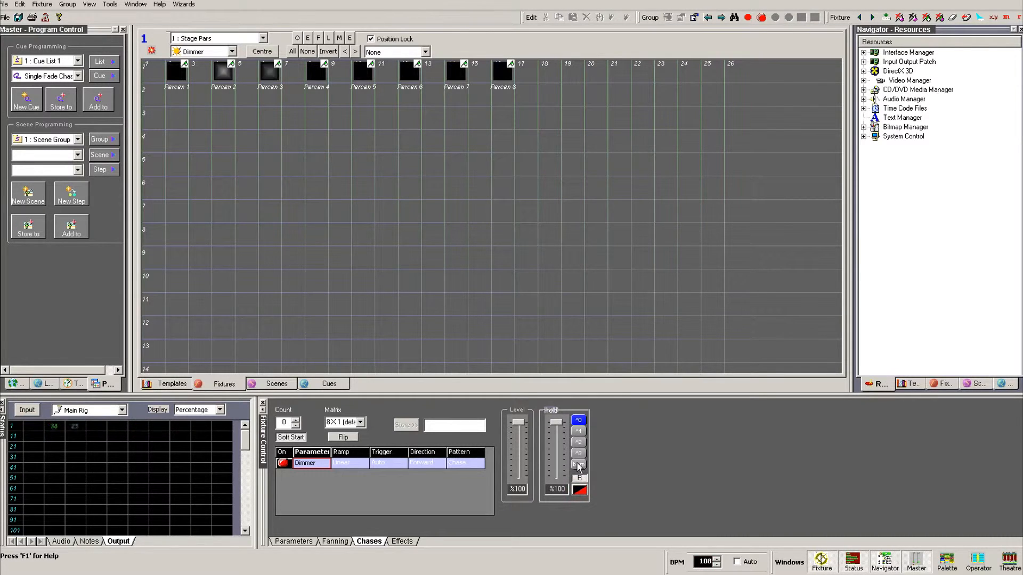
{"action": "left_click", "coordinate": [578, 465]}
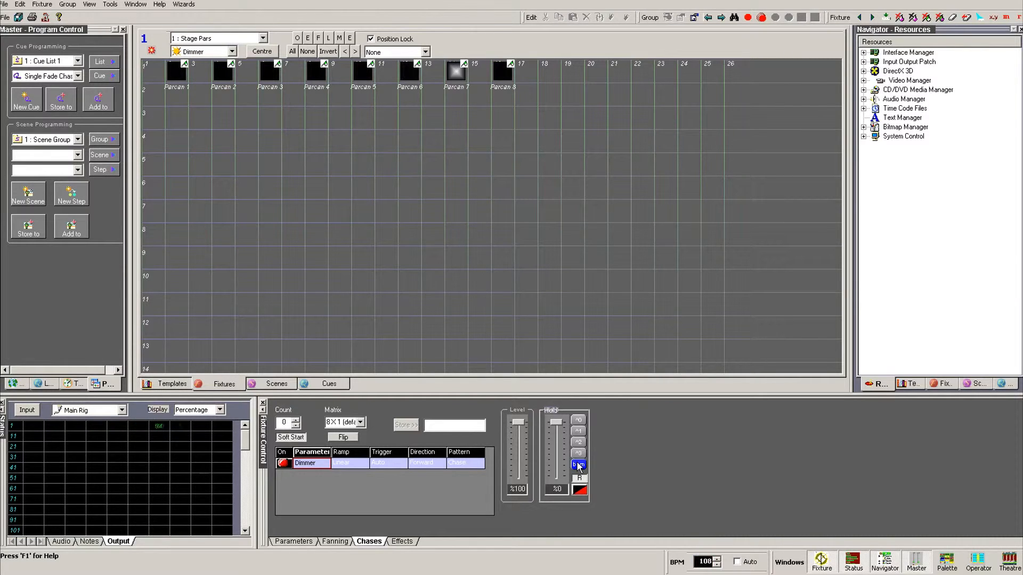
{"action": "left_click", "coordinate": [717, 559]}
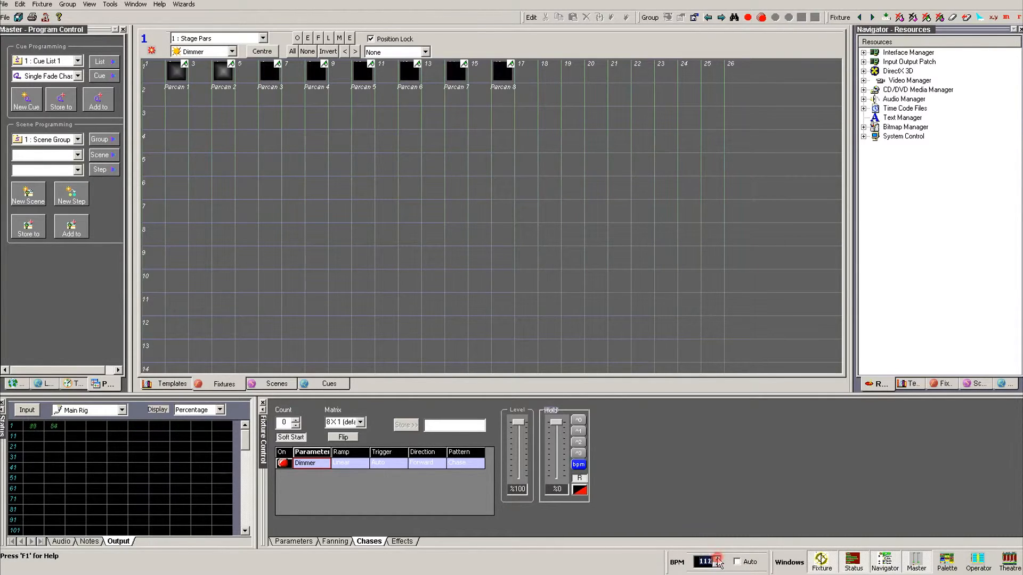
{"action": "left_click", "coordinate": [717, 564]}
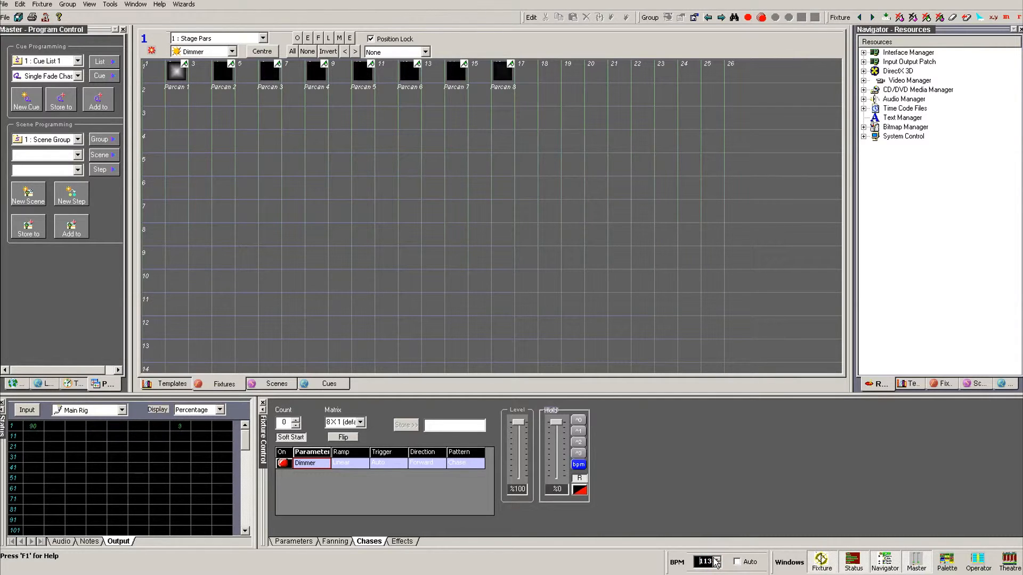
{"action": "key", "text": "space"}
{"action": "key", "text": "space"}
{"action": "key", "text": "space"}
{"action": "key", "text": "space"}
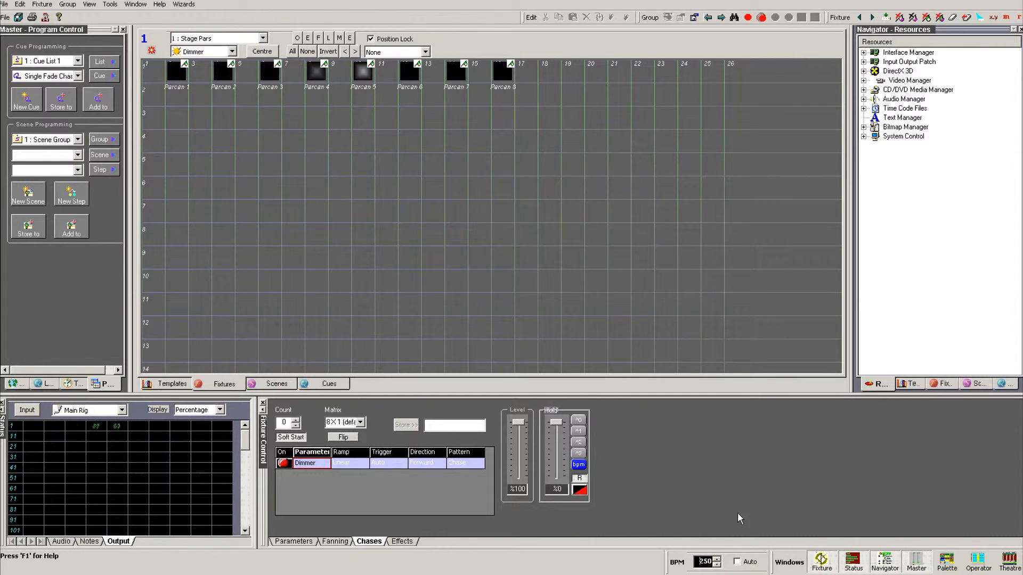
{"action": "key", "text": "space"}
{"action": "key", "text": "space"}
{"action": "key", "text": "space"}
{"action": "key", "text": "space"}
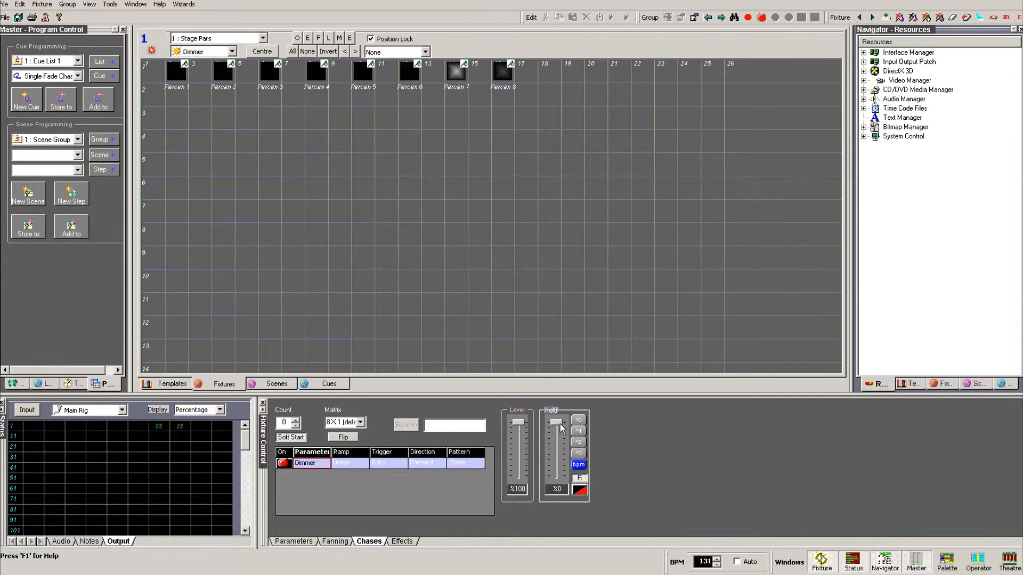
Step: Try rate multipliers X2, X3, 1/4 and 1/2 around X1, then pull the chase level down
{"action": "left_click_drag", "start_coordinate": [560, 428], "coordinate": [557, 452]}
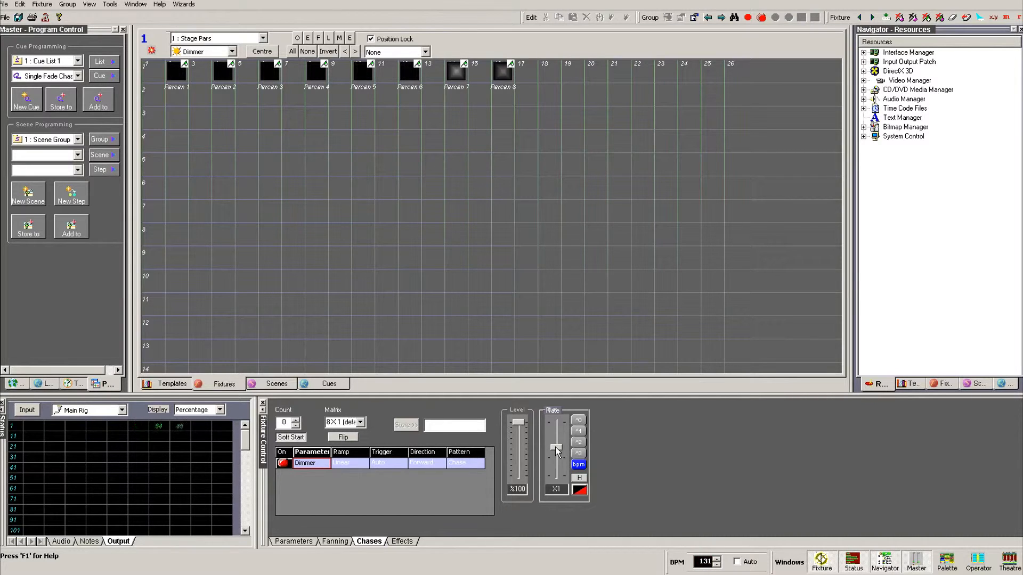
{"action": "left_click_drag", "start_coordinate": [556, 449], "coordinate": [557, 444]}
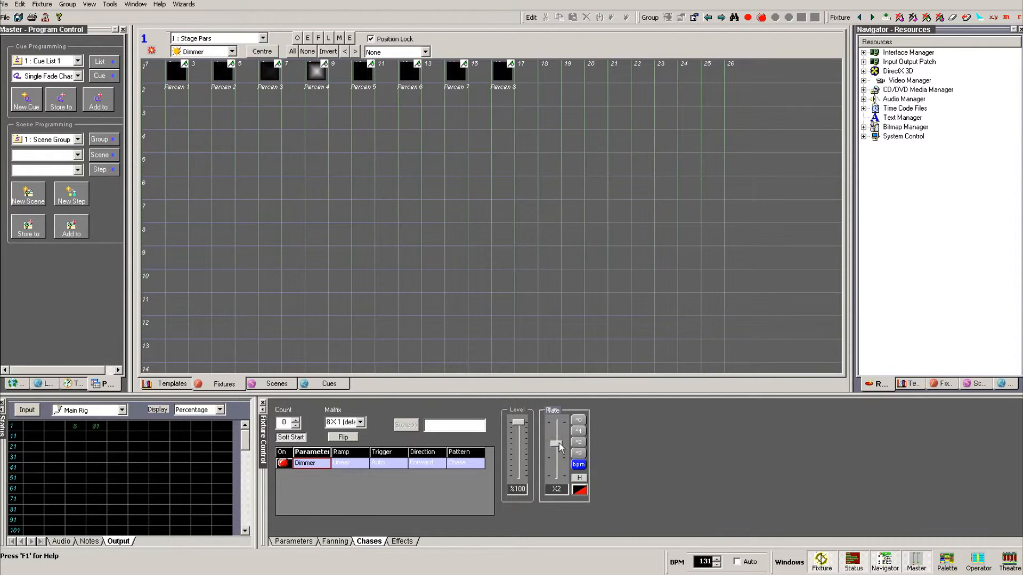
{"action": "left_click_drag", "start_coordinate": [557, 443], "coordinate": [559, 452]}
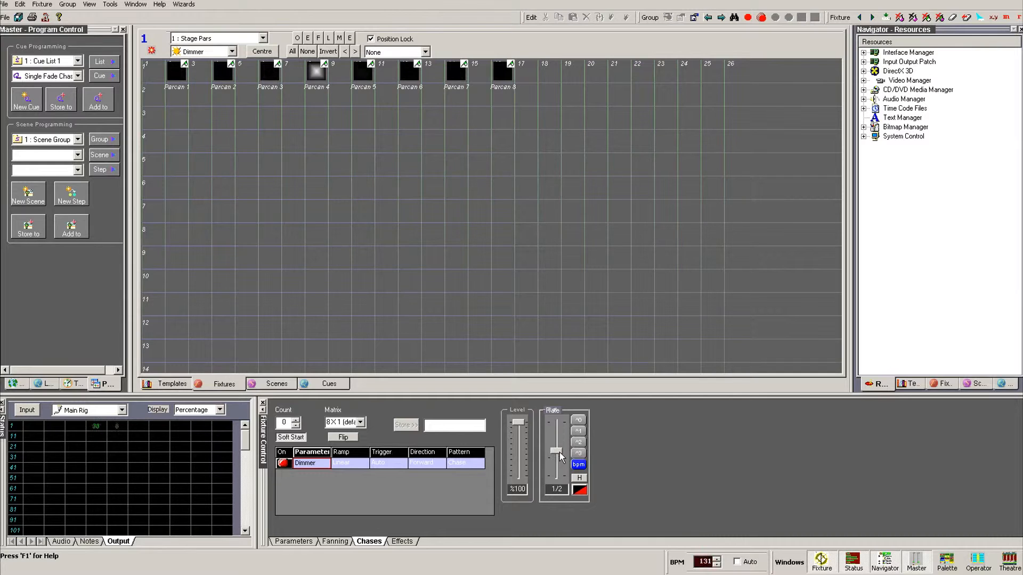
{"action": "left_click_drag", "start_coordinate": [560, 453], "coordinate": [559, 460]}
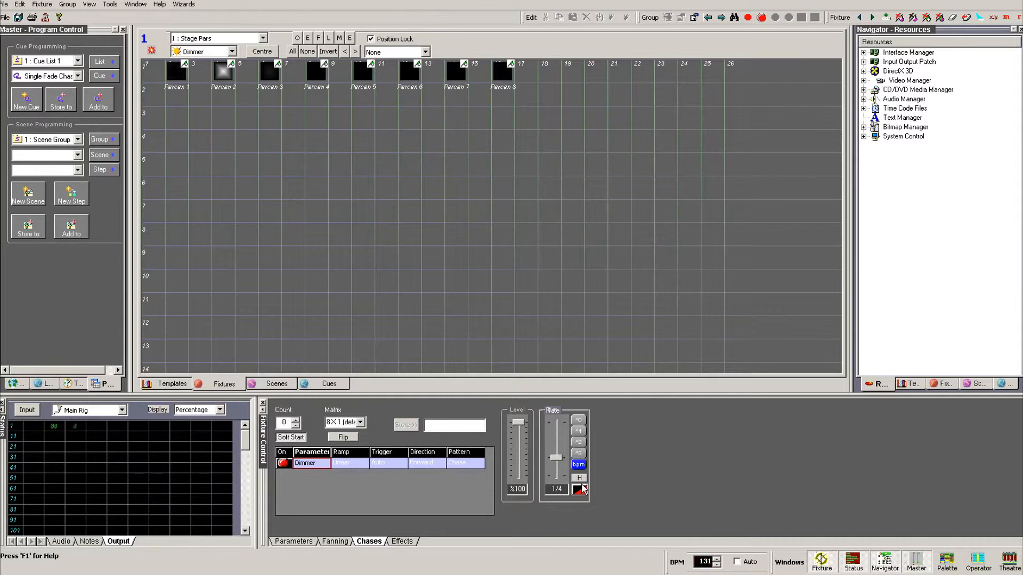
{"action": "left_click_drag", "start_coordinate": [557, 458], "coordinate": [555, 452]}
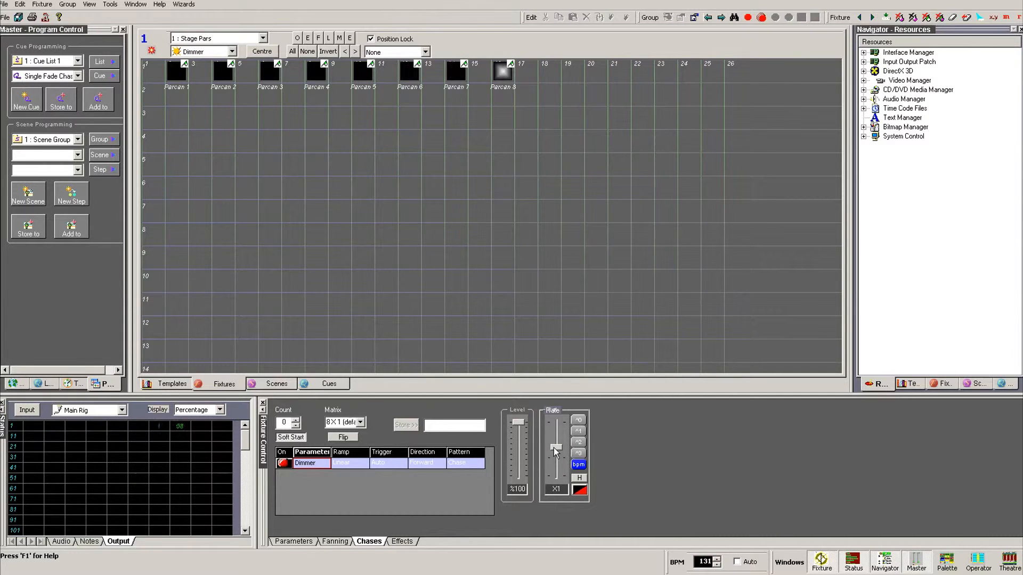
{"action": "left_click_drag", "start_coordinate": [517, 423], "coordinate": [525, 473]}
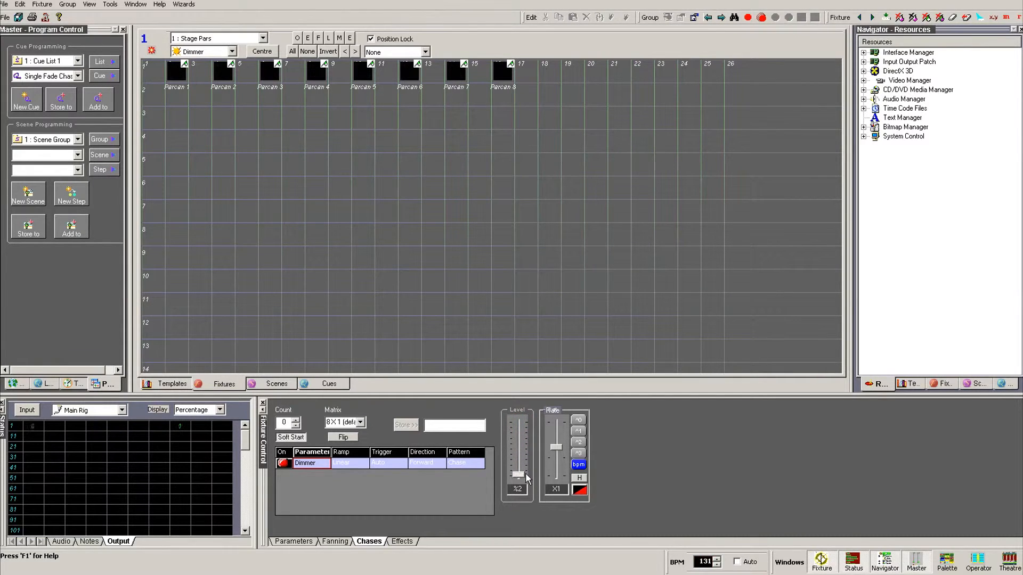
Step: Raise the Dimmer chase level back to 100% and open the Matrix dropdown
{"action": "left_click_drag", "start_coordinate": [525, 461], "coordinate": [525, 420]}
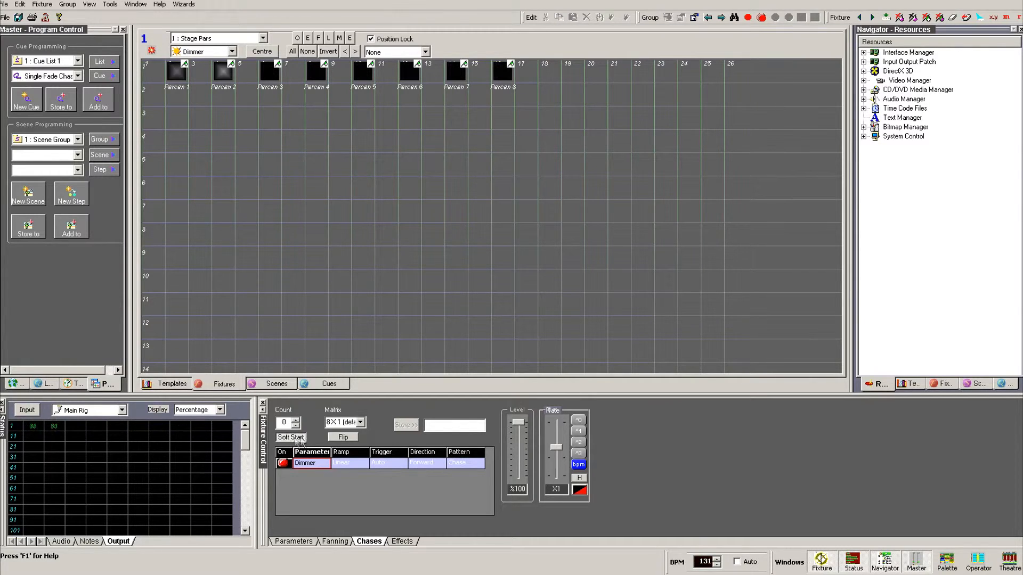
{"action": "left_click", "coordinate": [360, 422]}
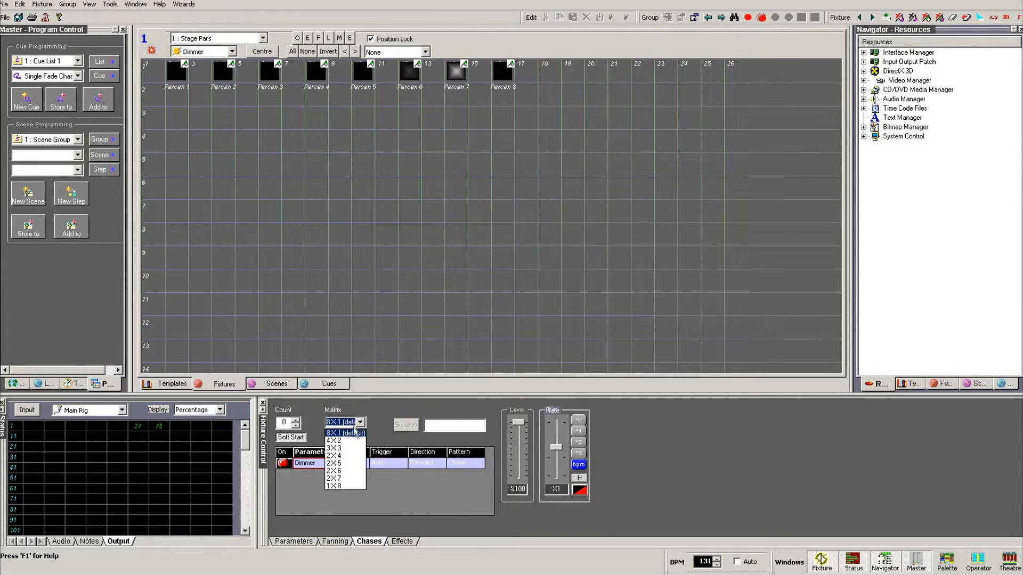
Step: Set the chase matrix to 4X2 after trying 3X3, and flip the matrix order
{"action": "left_click", "coordinate": [353, 441]}
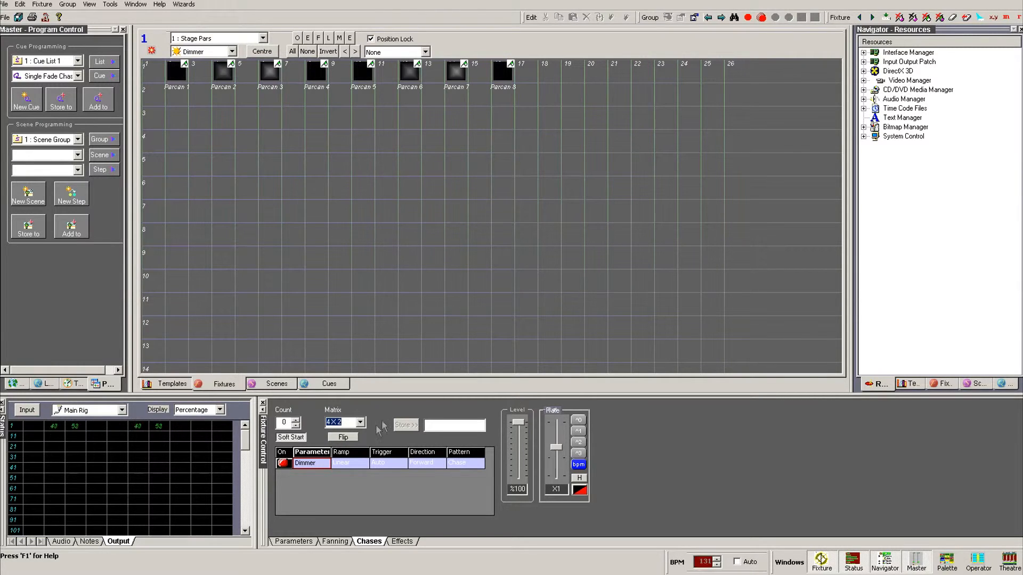
{"action": "left_click", "coordinate": [359, 426]}
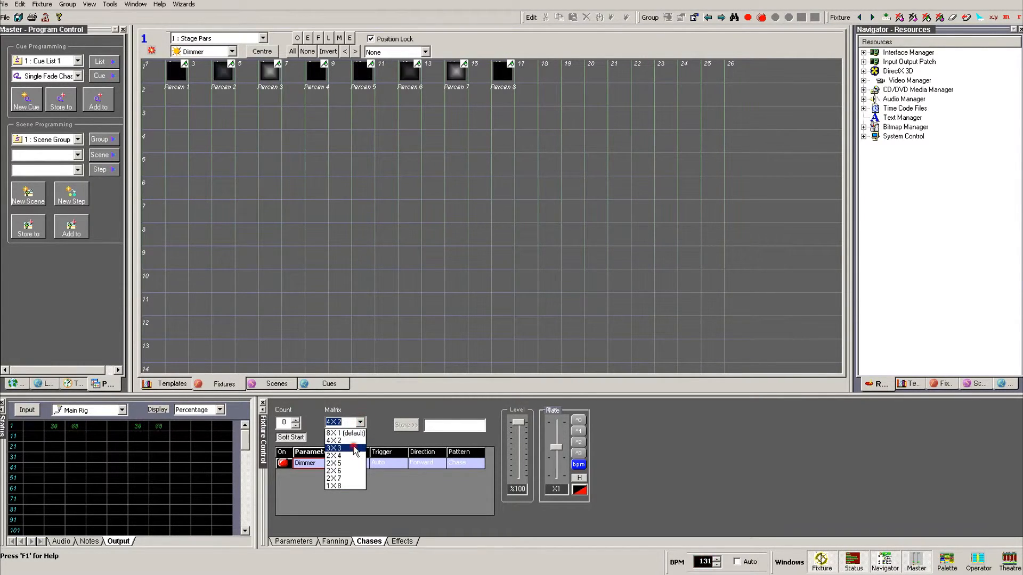
{"action": "left_click", "coordinate": [351, 439]}
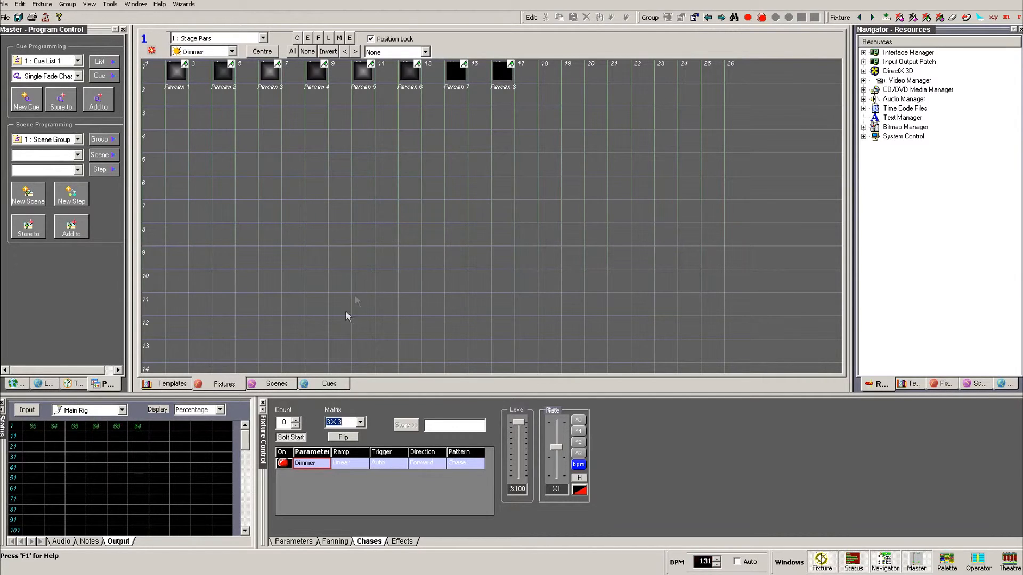
{"action": "left_click", "coordinate": [361, 425]}
{"action": "left_click", "coordinate": [338, 445]}
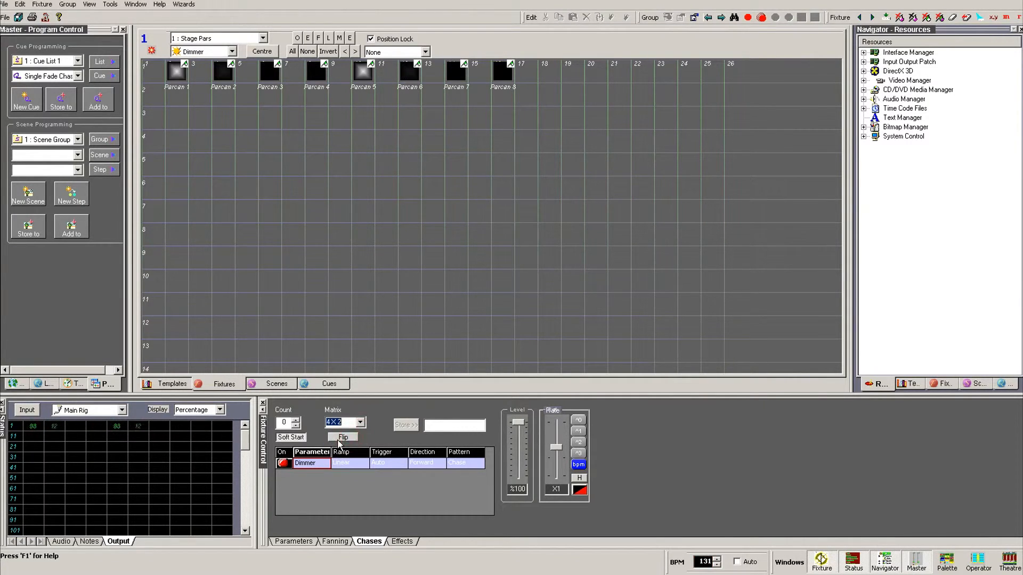
{"action": "left_click", "coordinate": [339, 439]}
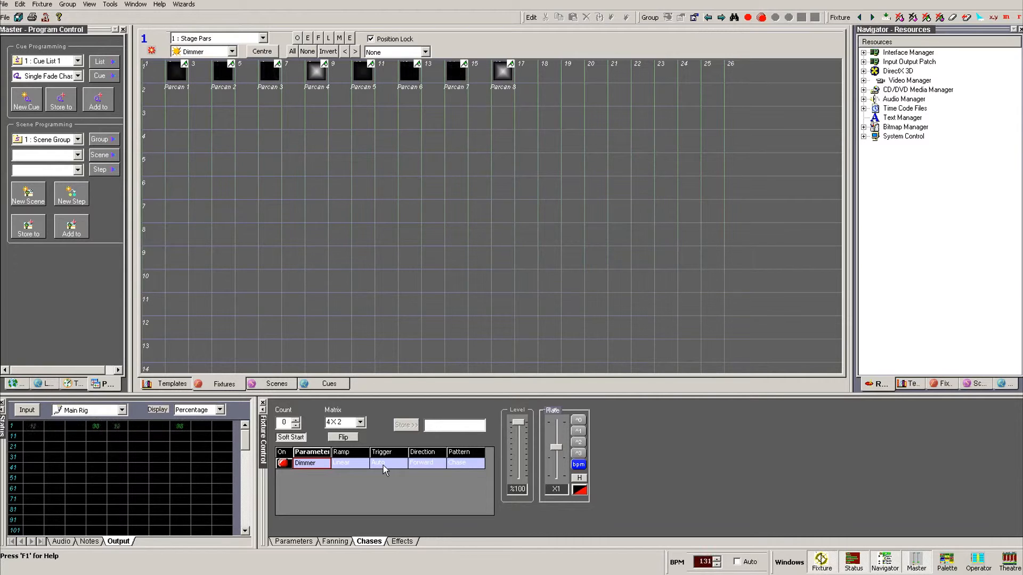
{"action": "left_click", "coordinate": [359, 464]}
Step: Leave the Dimmer chase ramp on Linear and open the Trigger source list
{"action": "left_click", "coordinate": [359, 465]}
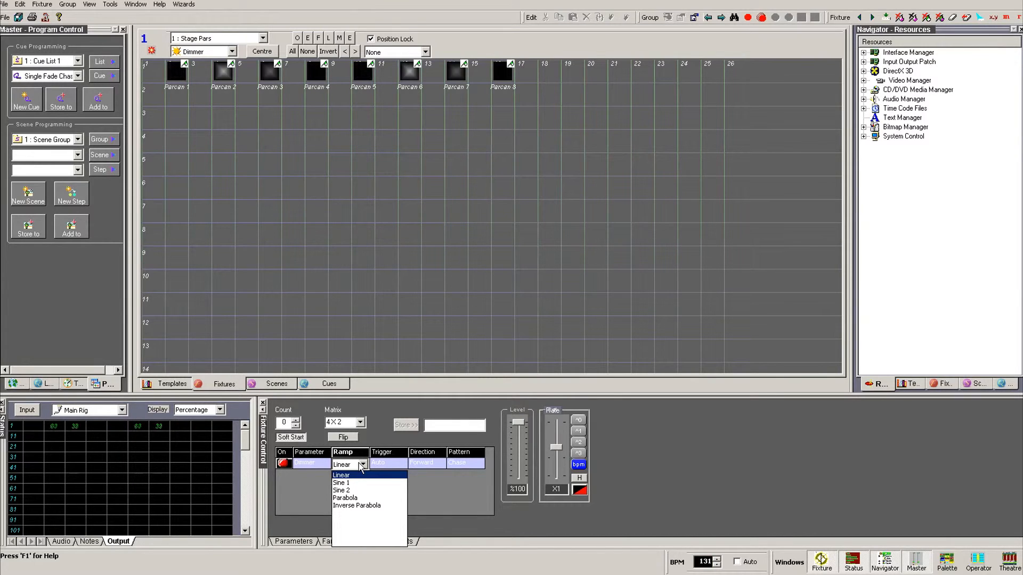
{"action": "left_click", "coordinate": [390, 464]}
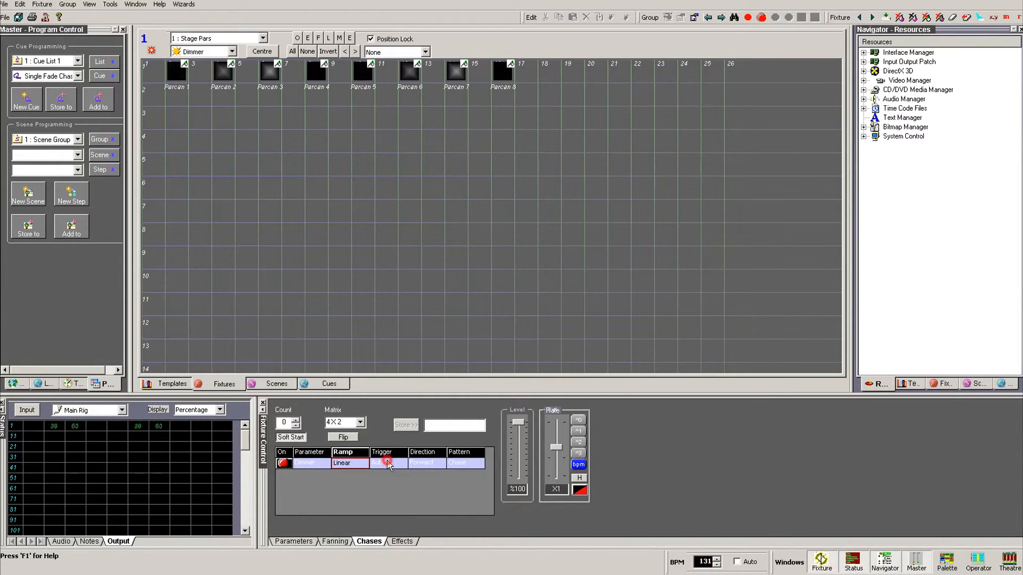
{"action": "left_click", "coordinate": [390, 465]}
{"action": "left_click", "coordinate": [392, 466]}
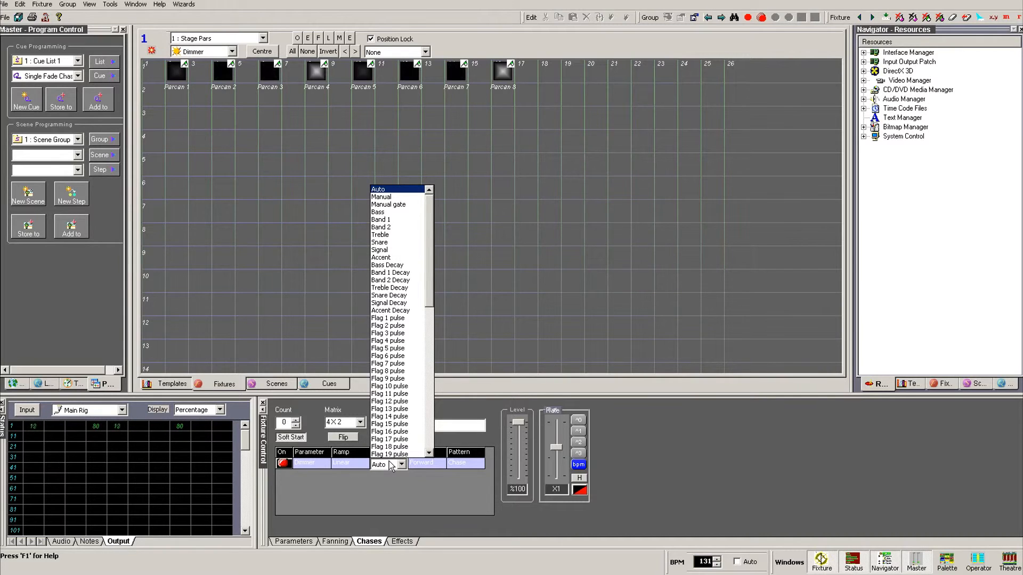
Step: Keep trigger Auto and direction Forward, then open the Chase pattern dialog (pattern Chase, Injector 1)
{"action": "left_click", "coordinate": [433, 464]}
{"action": "left_click", "coordinate": [432, 465]}
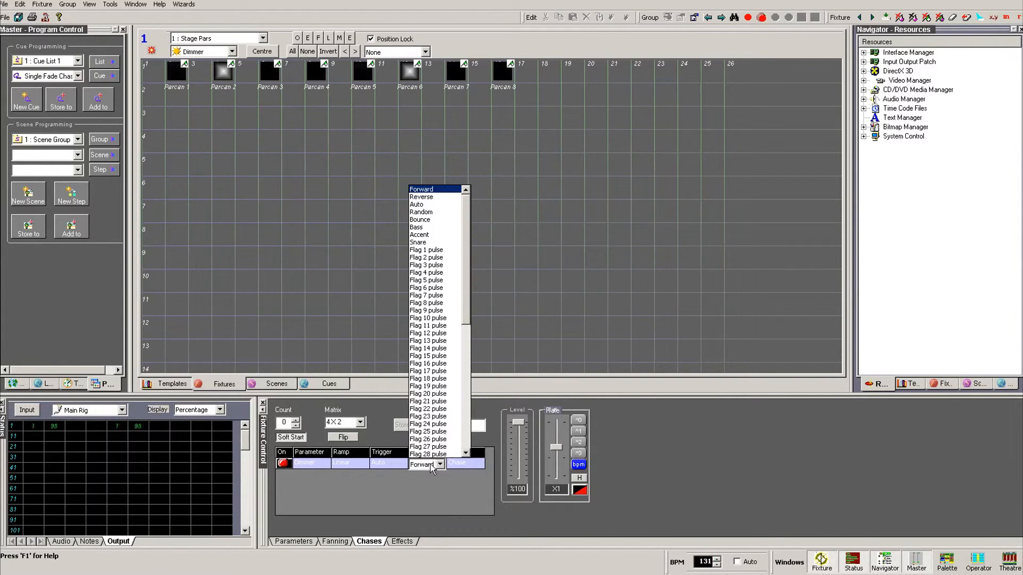
{"action": "left_click", "coordinate": [452, 474]}
{"action": "left_click", "coordinate": [466, 464]}
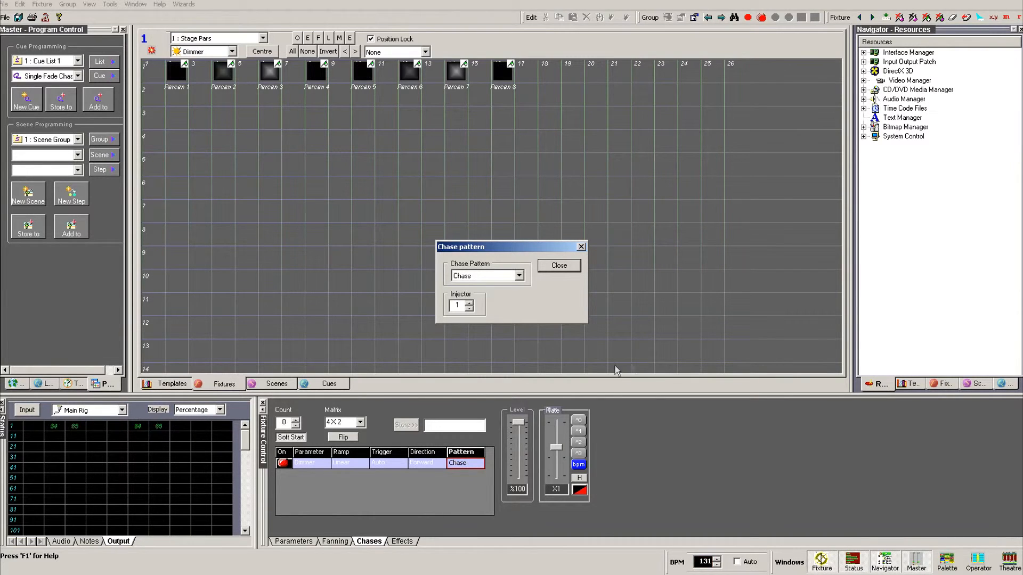
Step: Preview the Cascade, Unison and Alternate chase patterns in turn
{"action": "left_click", "coordinate": [521, 276]}
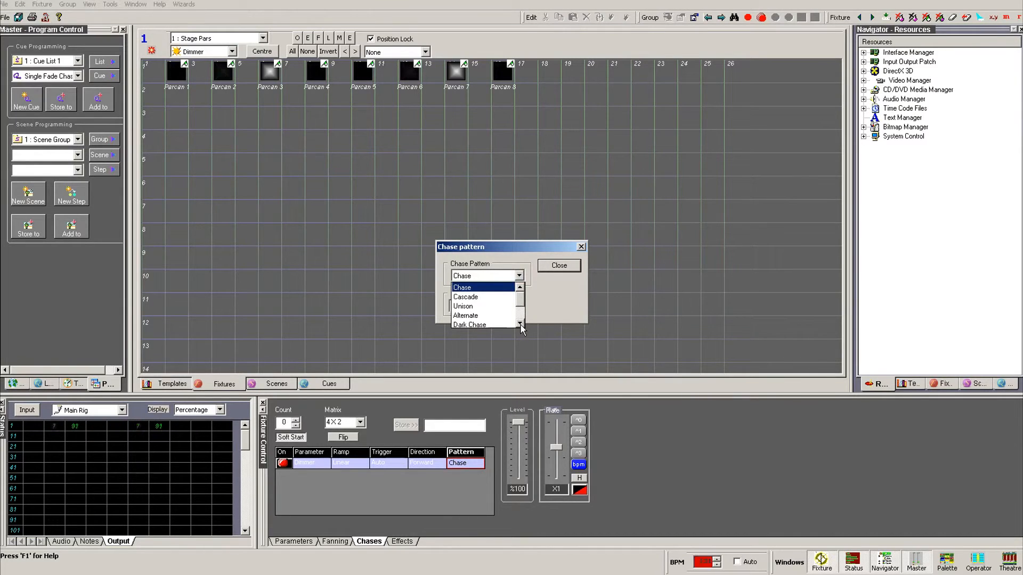
{"action": "left_click", "coordinate": [496, 298]}
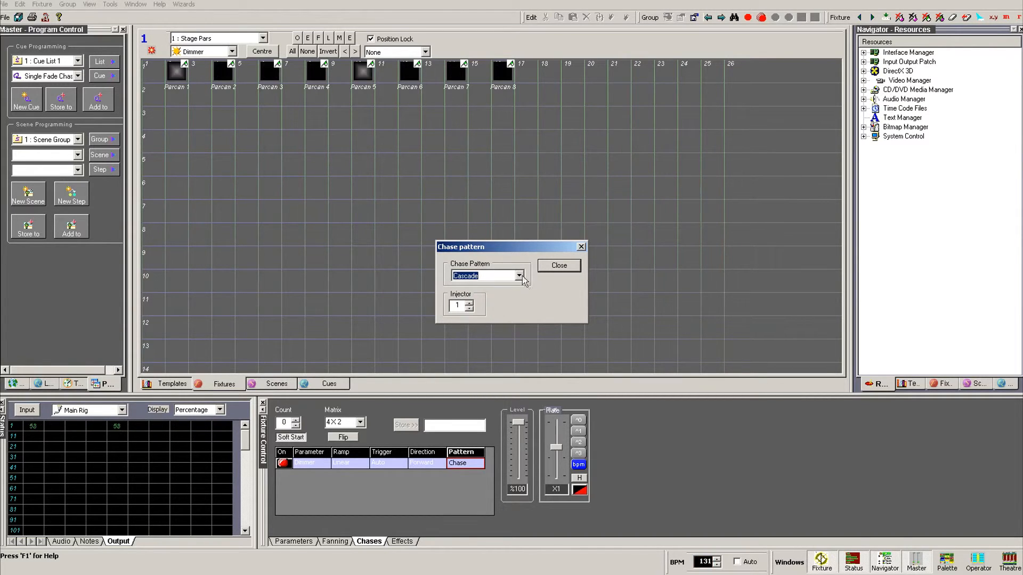
{"action": "left_click", "coordinate": [519, 275]}
{"action": "left_click", "coordinate": [506, 298]}
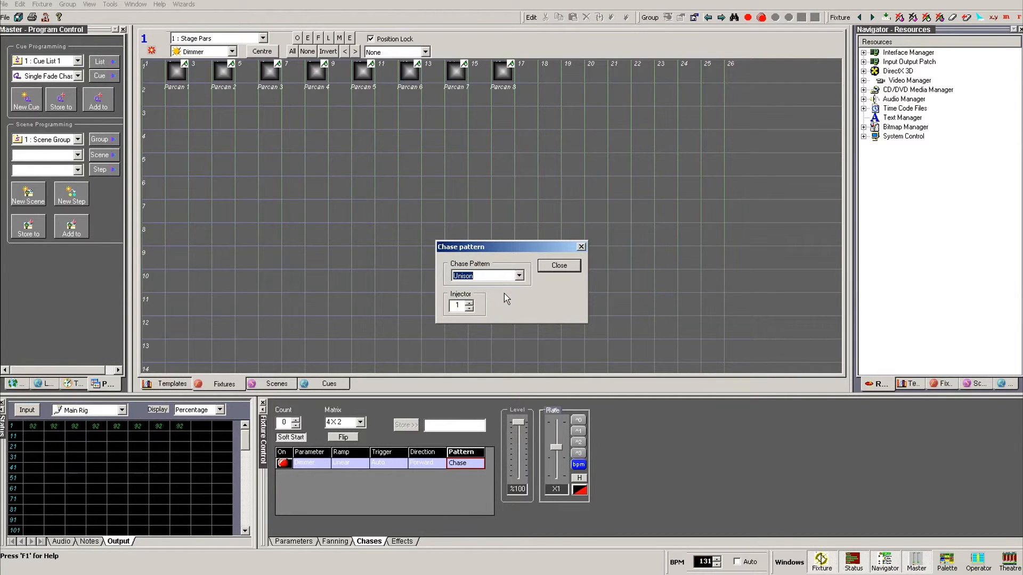
{"action": "left_click", "coordinate": [518, 276]}
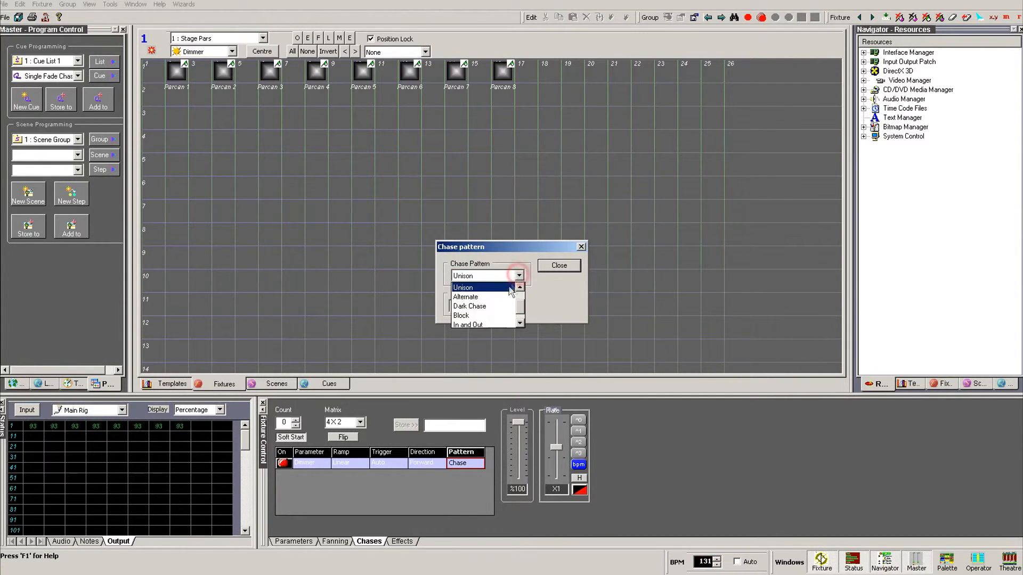
{"action": "left_click", "coordinate": [505, 296]}
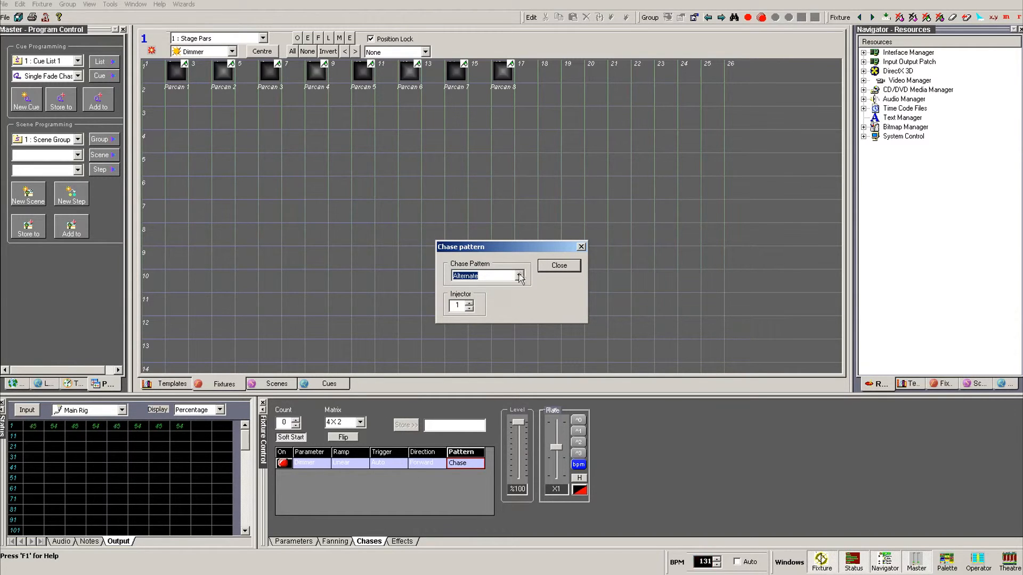
Step: Preview the Dark Chase, Block and In and Out chase patterns in turn
{"action": "left_click", "coordinate": [518, 276]}
{"action": "left_click", "coordinate": [507, 298]}
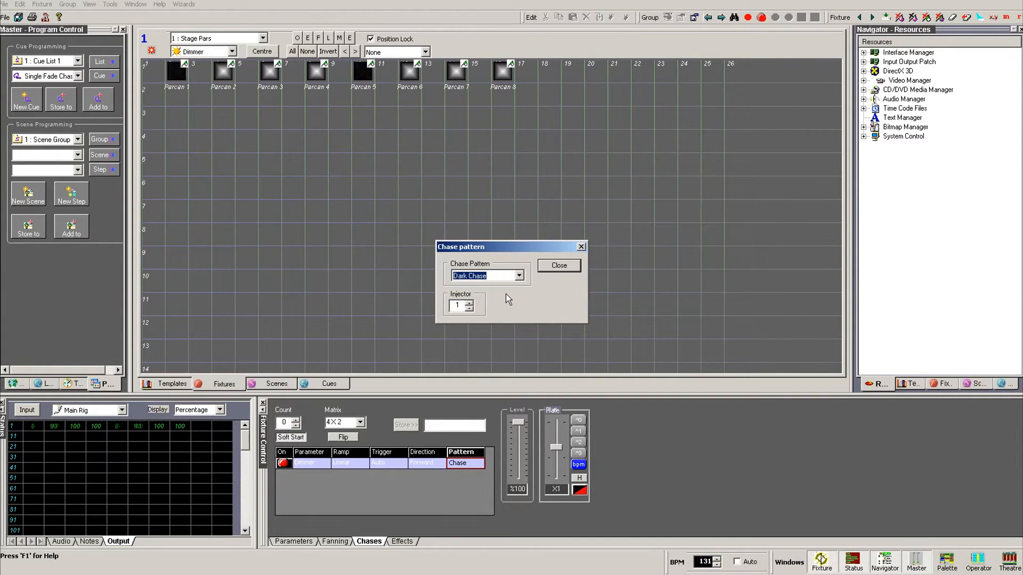
{"action": "left_click", "coordinate": [519, 275]}
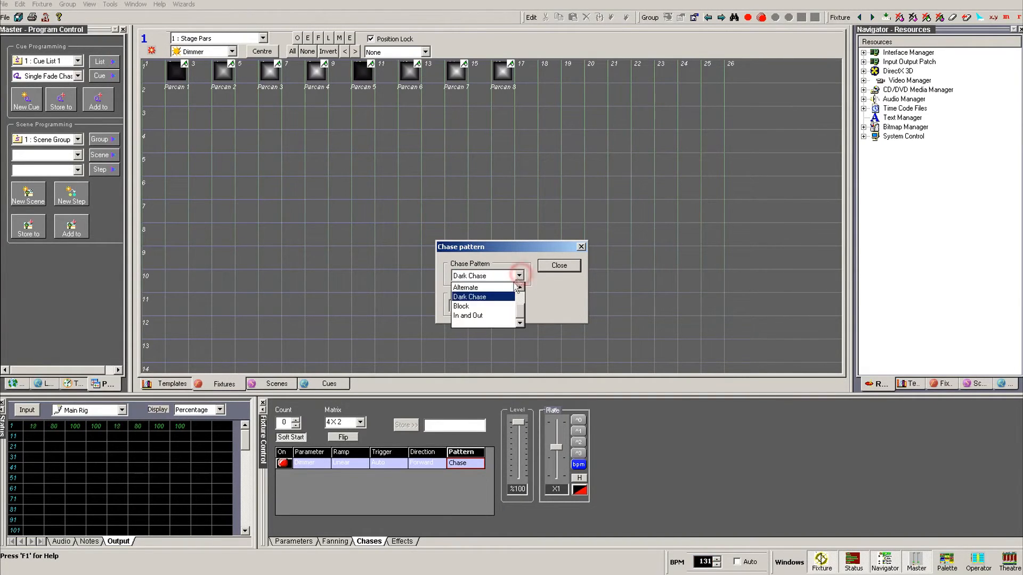
{"action": "left_click", "coordinate": [496, 306]}
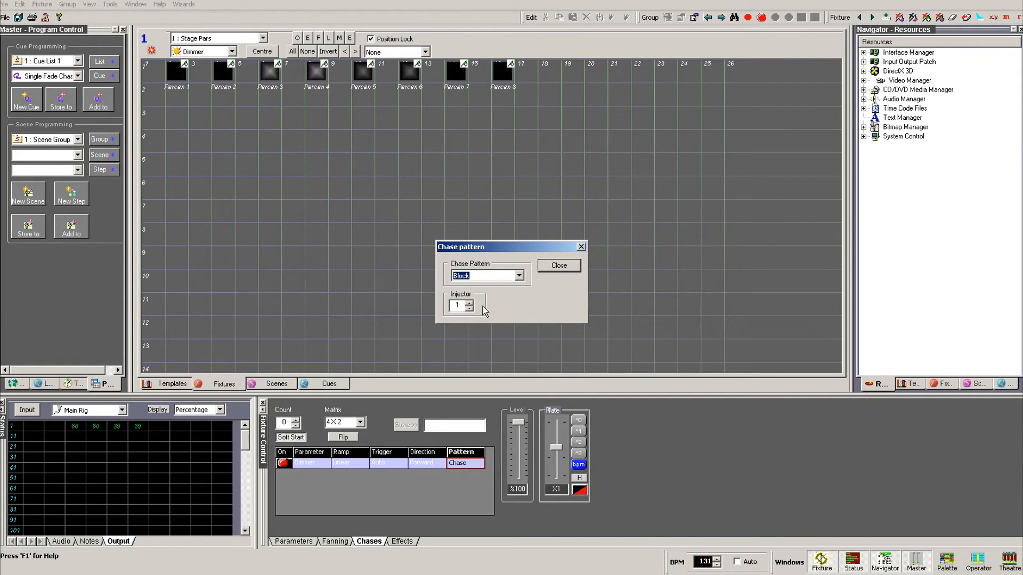
{"action": "left_click", "coordinate": [519, 275]}
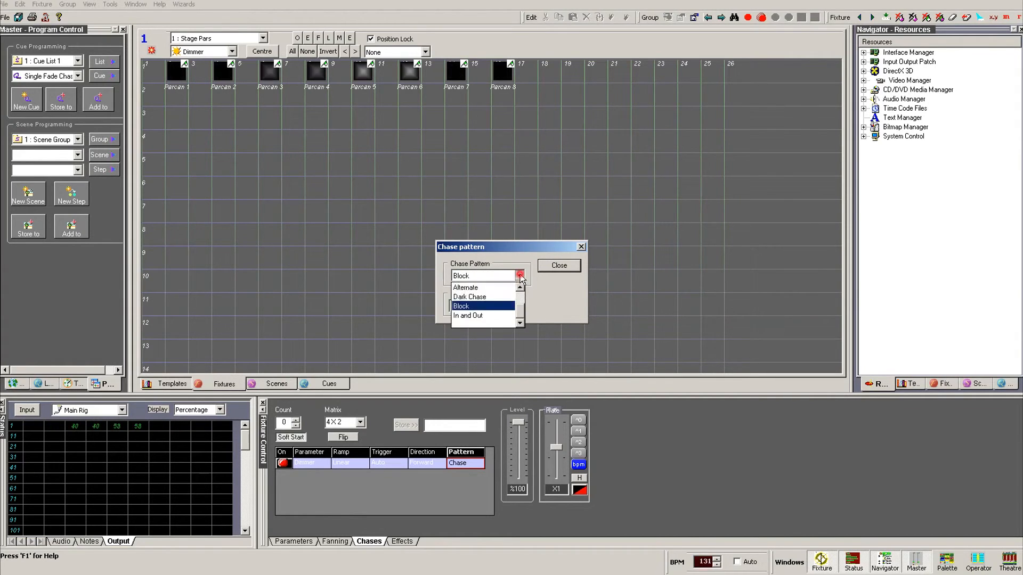
{"action": "left_click", "coordinate": [491, 316]}
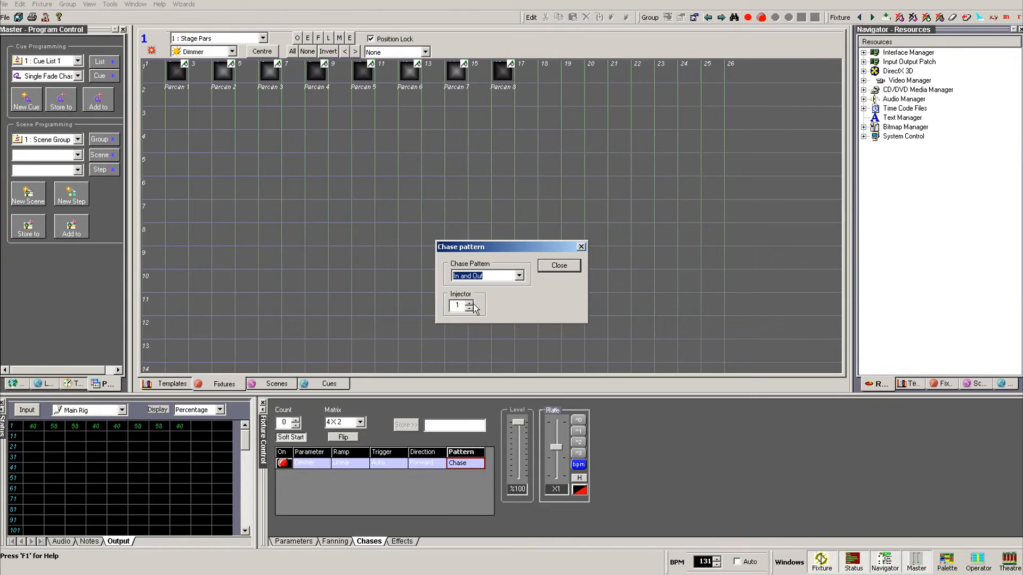
{"action": "left_click", "coordinate": [519, 275]}
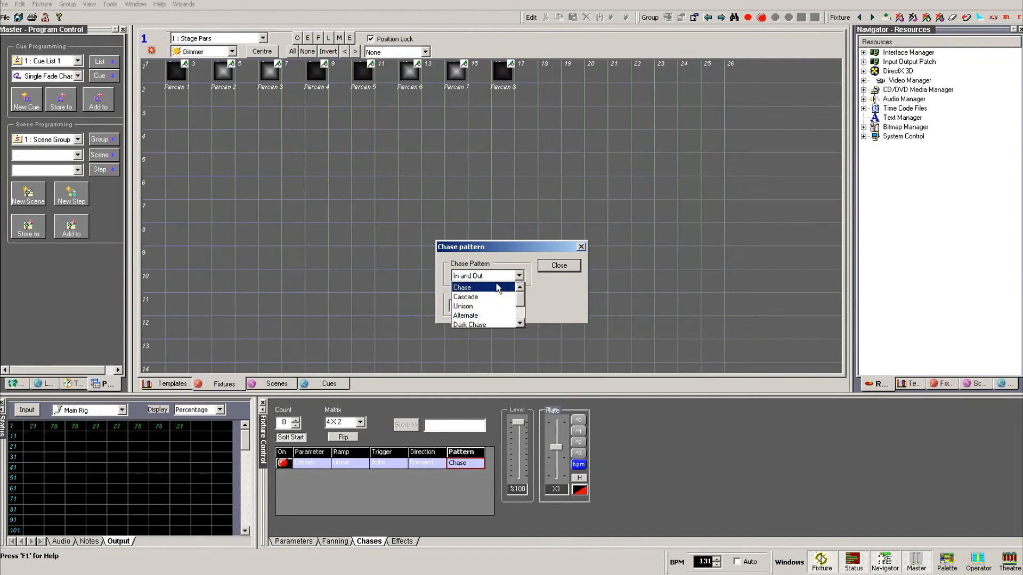
Step: Restore the Chase pattern, try Injector 2 and 3, leave it at 1, and close the dialog
{"action": "left_click", "coordinate": [491, 286]}
{"action": "left_click", "coordinate": [469, 302]}
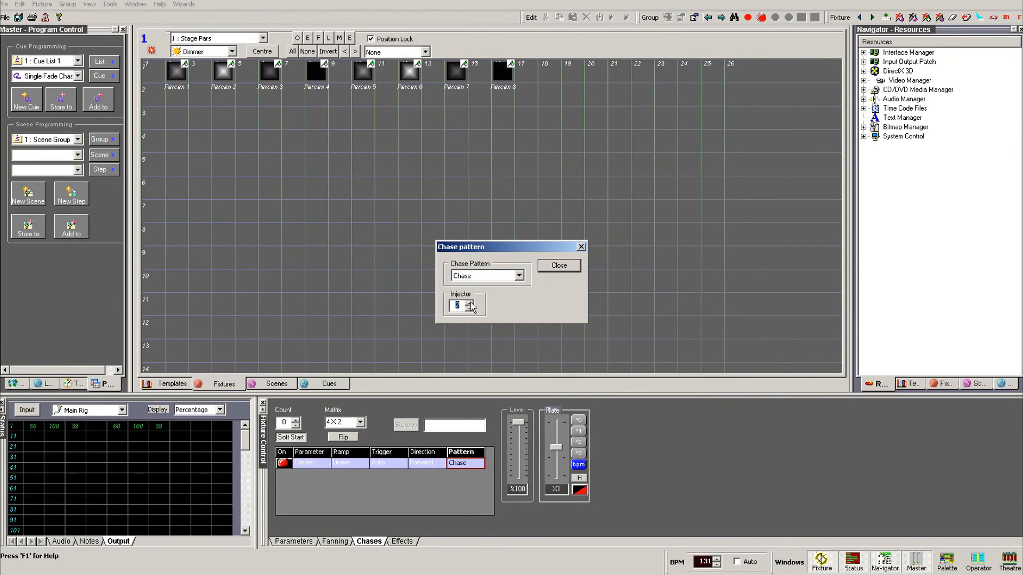
{"action": "left_click", "coordinate": [469, 302]}
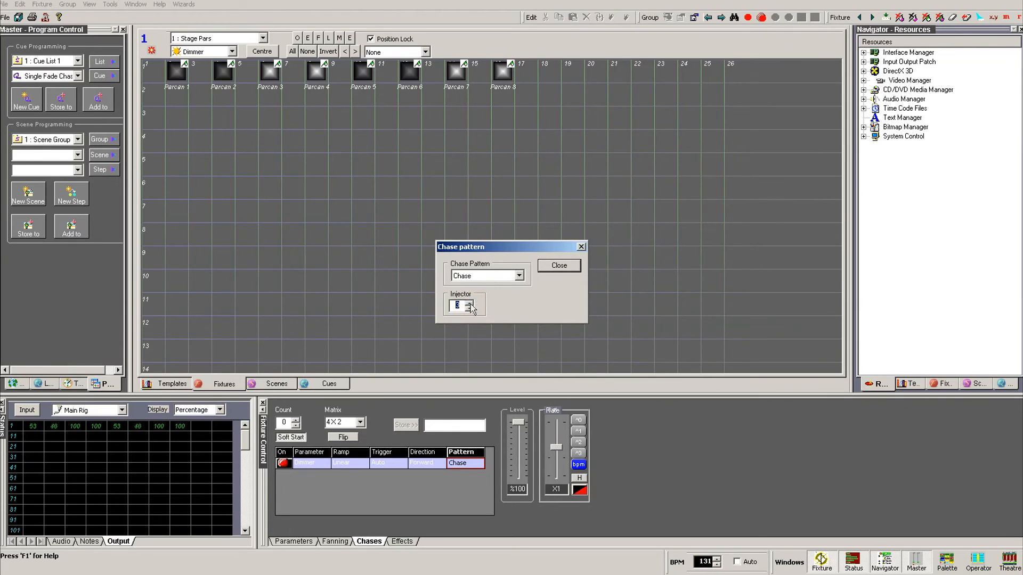
{"action": "left_click", "coordinate": [469, 309]}
{"action": "left_click", "coordinate": [469, 309]}
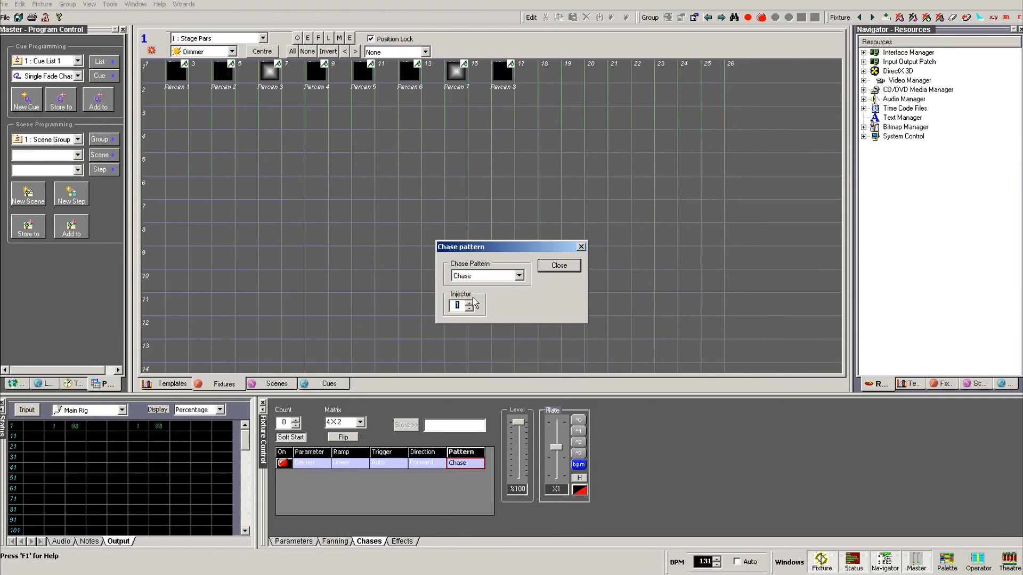
{"action": "left_click", "coordinate": [558, 265]}
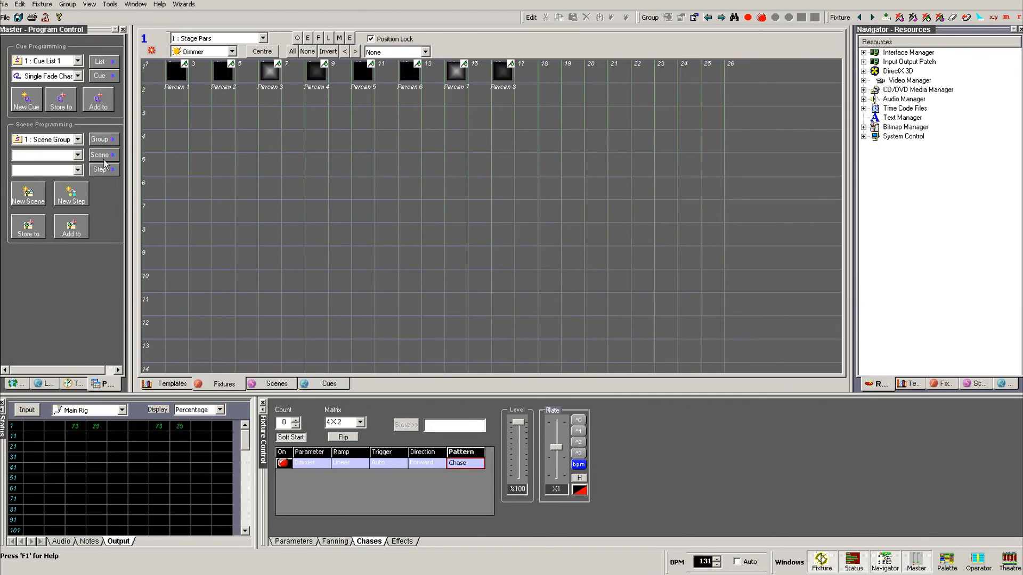